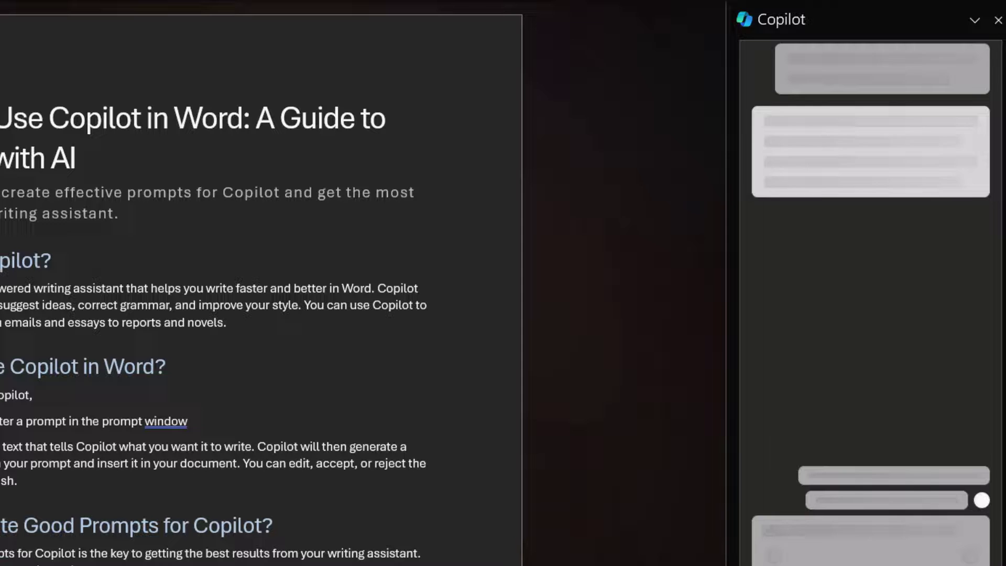
Step: Ask Copilot for an 'analysis of the automotive industry and the rise of electric vehicles'
{"action": "left_click", "coordinate": [874, 198]}
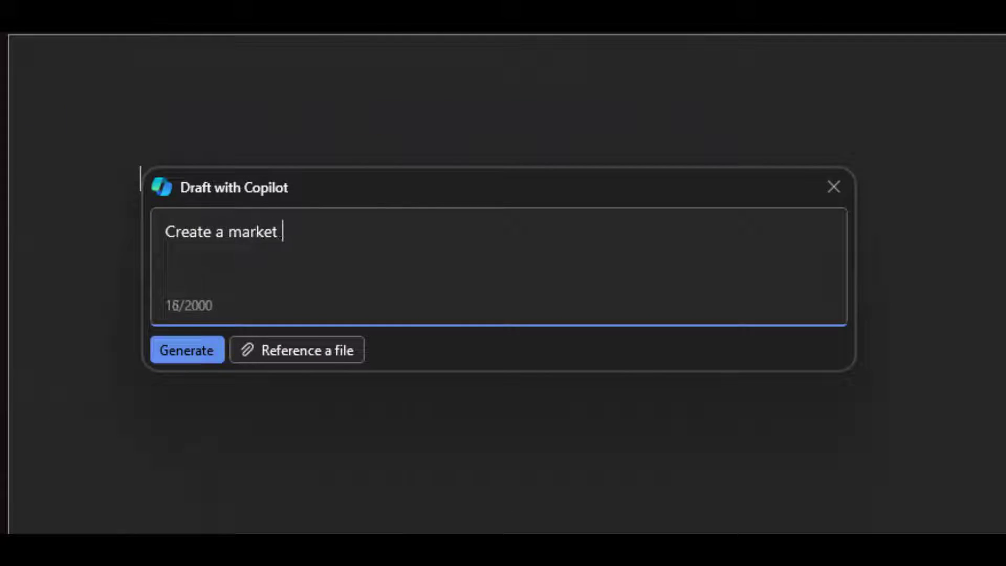
{"action": "type", "text": "analysis of the"}
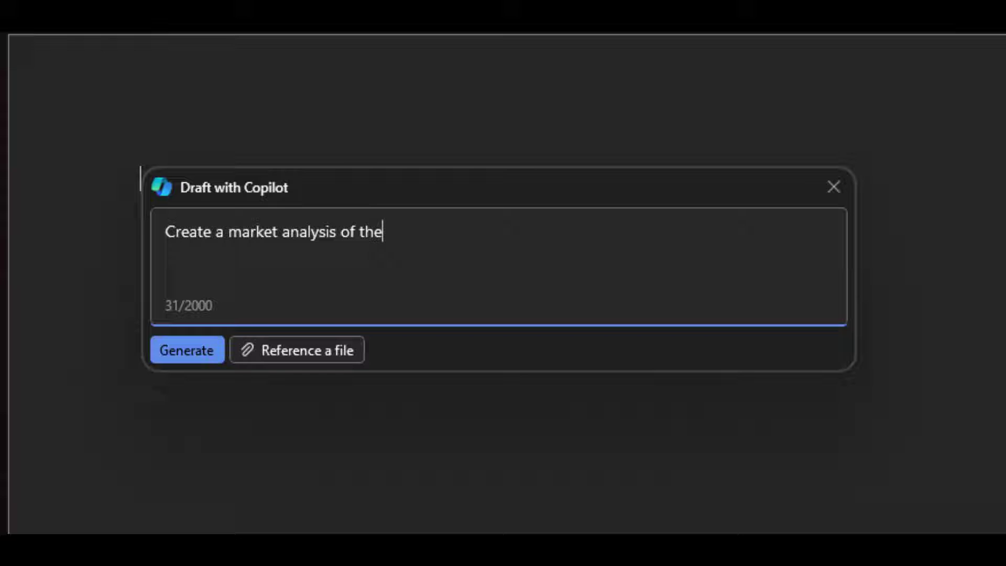
{"action": "type", "text": " automotive industry and th"}
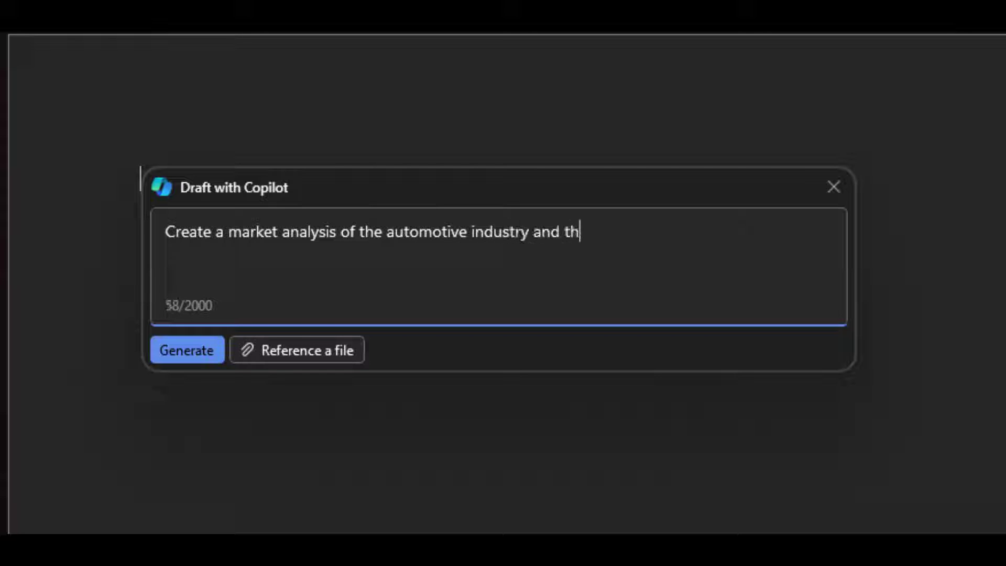
{"action": "type", "text": "e rise of electric vehicles"}
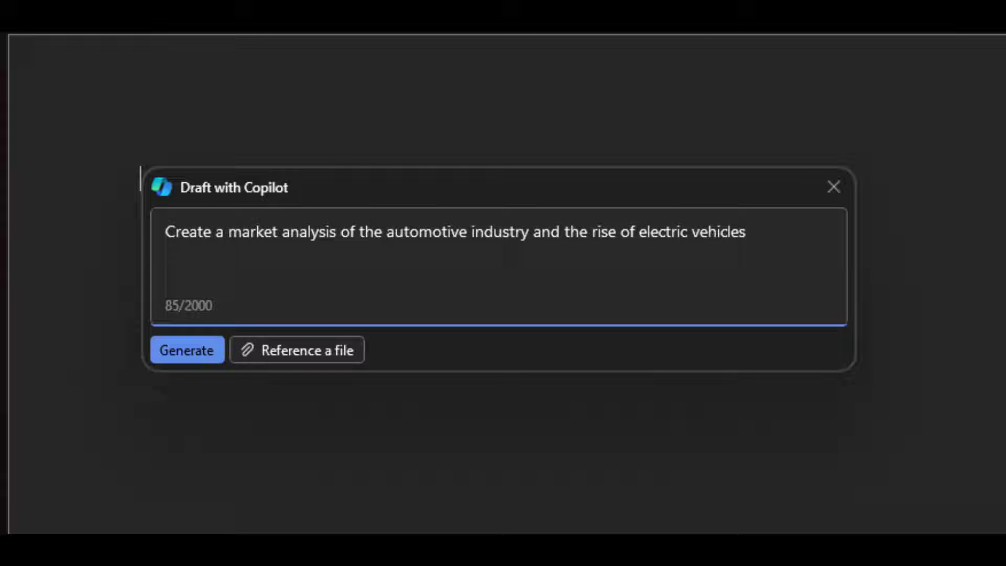
{"action": "key", "text": "Return"}
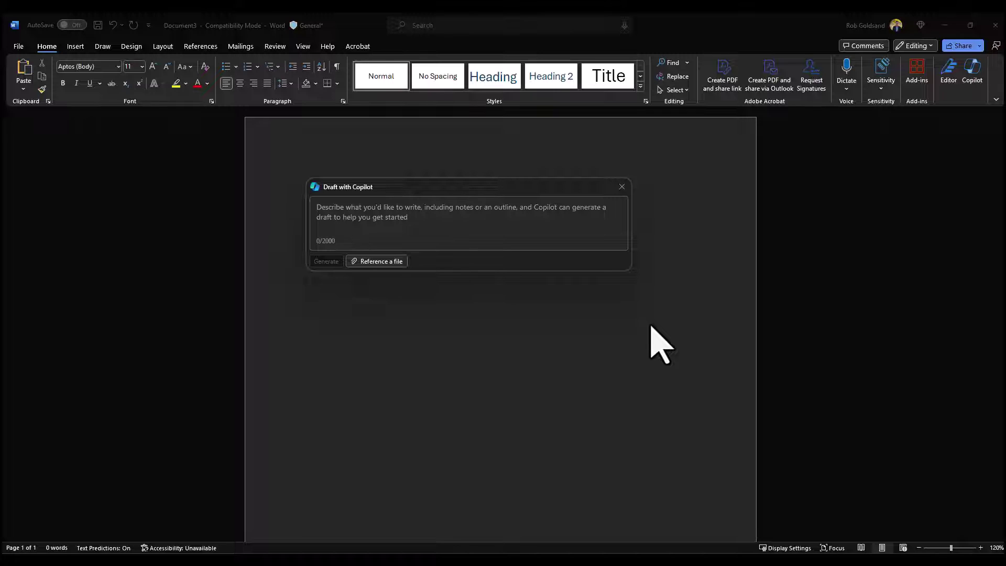
{"action": "left_click", "coordinate": [386, 213]}
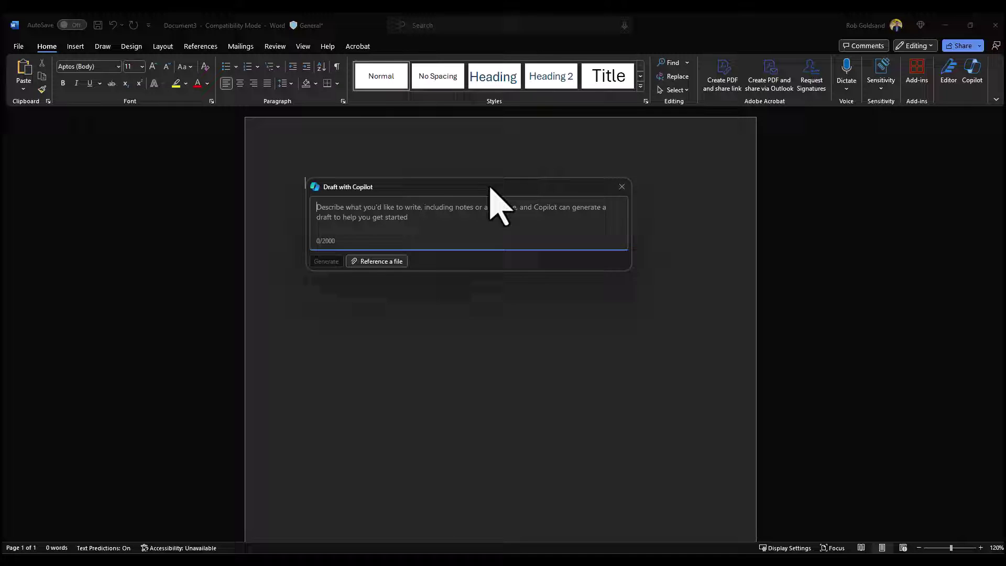
{"action": "mouse_move", "coordinate": [491, 188]}
{"action": "left_mouse_down"}
{"action": "mouse_move", "coordinate": [313, 241]}
{"action": "mouse_move", "coordinate": [584, 152]}
{"action": "mouse_move", "coordinate": [277, 175]}
{"action": "mouse_move", "coordinate": [502, 205]}
{"action": "mouse_move", "coordinate": [492, 187]}
{"action": "left_mouse_up"}
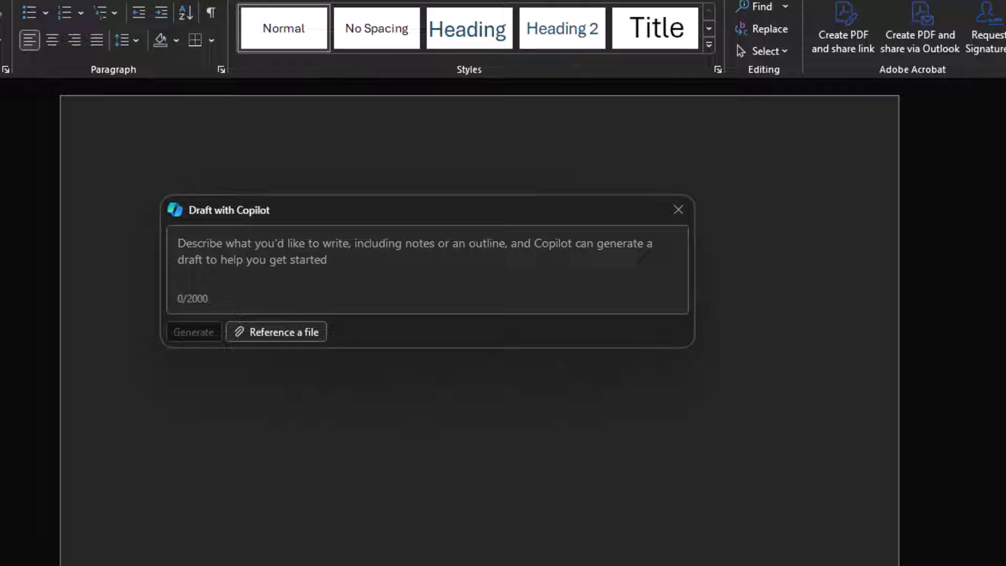
{"action": "left_click", "coordinate": [318, 236]}
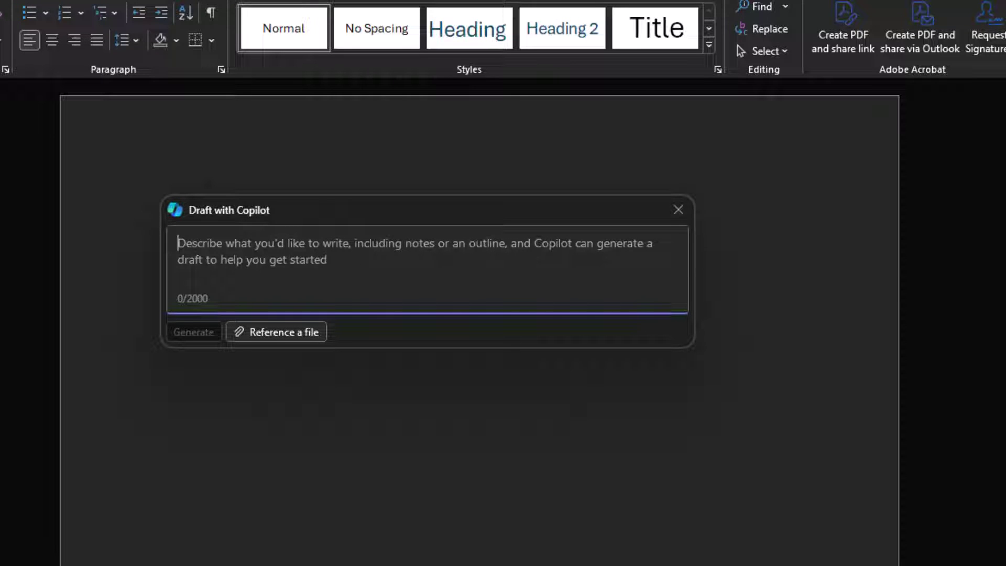
{"action": "type", "text": "Write "}
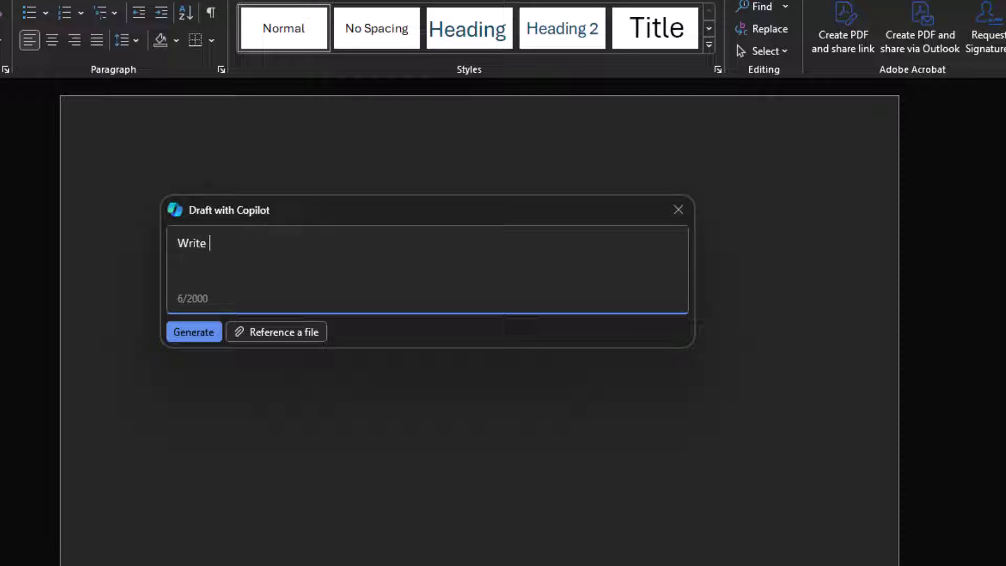
{"action": "type", "text": "a introduction in"}
{"action": "key", "text": "BackSpace"}
{"action": "key", "text": "BackSpace"}
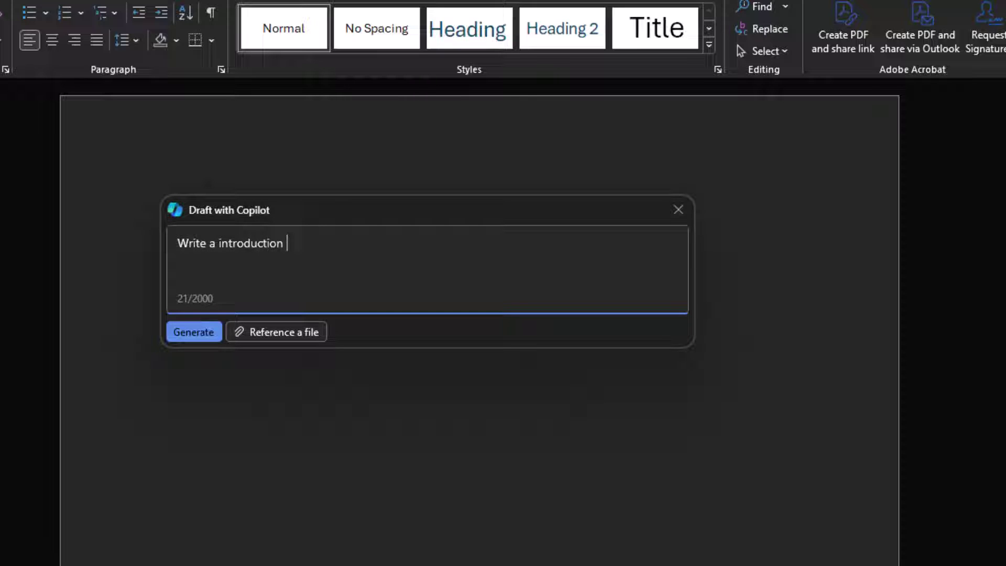
{"action": "type", "text": "to a essa y."}
{"action": "key", "text": "ctrl+a"}
{"action": "key", "text": "BackSpace"}
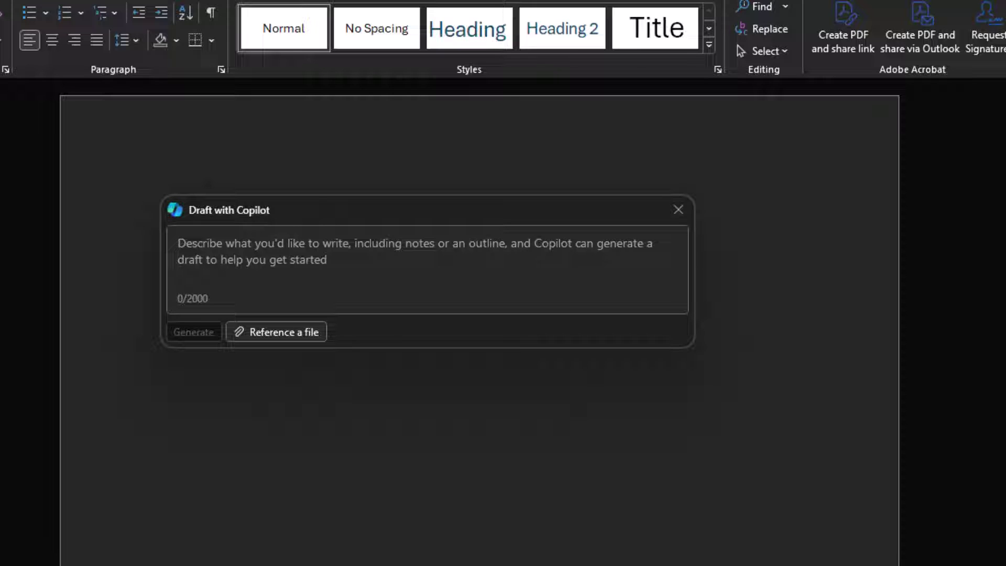
Step: Paste the K-12 AI essay-introduction prompt, end it with a period, and generate the draft
{"action": "type", "text": "Write an introduction for an essay that is about how AI can help improve K-12 education"}
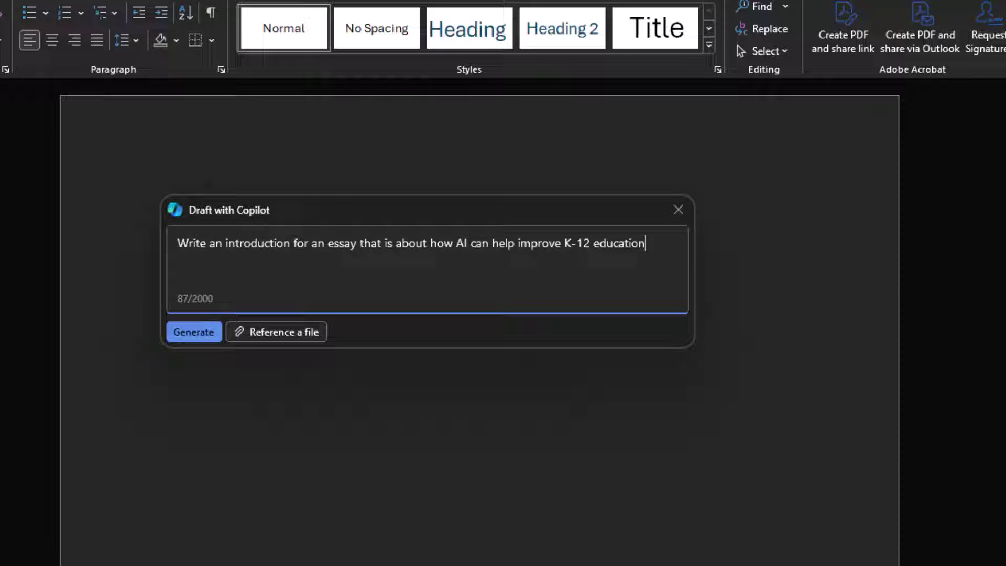
{"action": "type", "text": "."}
{"action": "left_click_drag", "start_coordinate": [178, 244], "coordinate": [350, 243]}
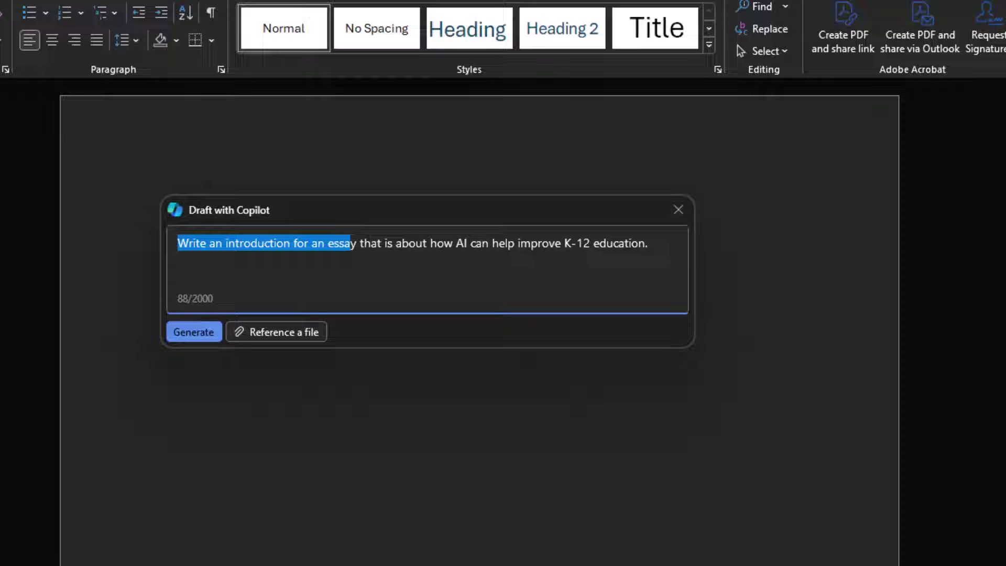
{"action": "left_click_drag", "start_coordinate": [644, 243], "coordinate": [365, 243]}
{"action": "left_click", "coordinate": [394, 243]}
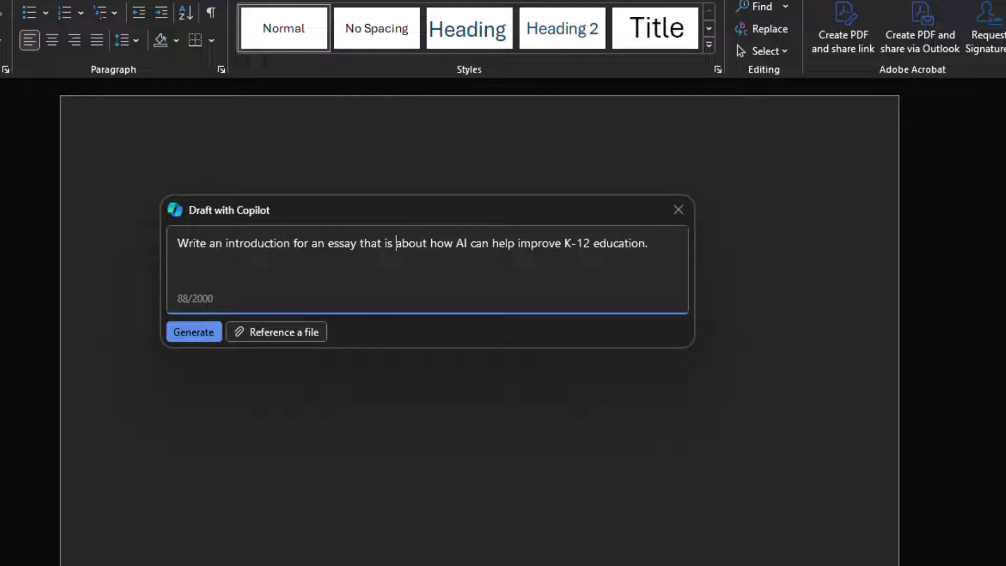
{"action": "left_click", "coordinate": [193, 332]}
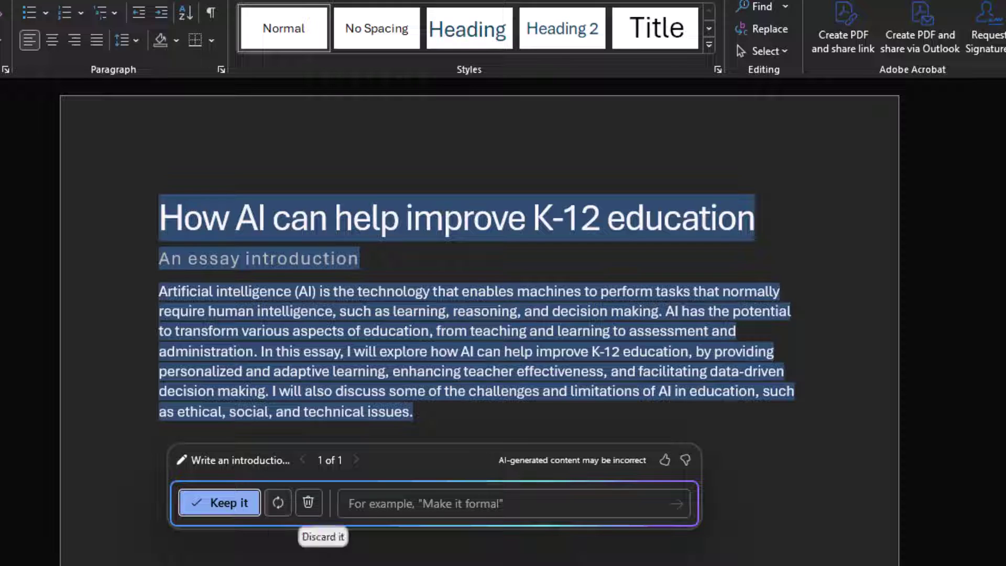
Step: Begin a refinement request below the draft reading 'Make this more forma'
{"action": "left_click", "coordinate": [308, 502]}
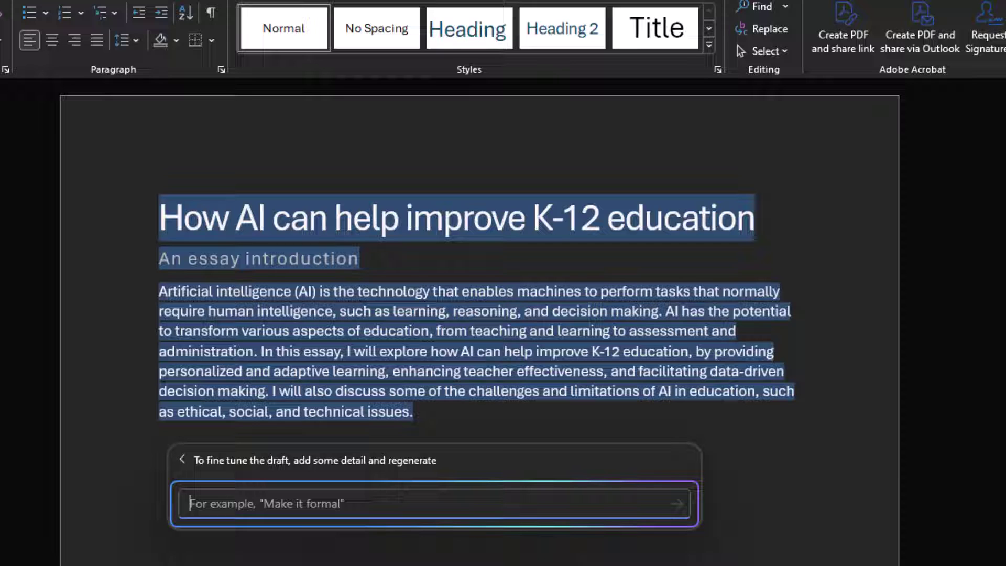
{"action": "type", "text": "Make this more forma"}
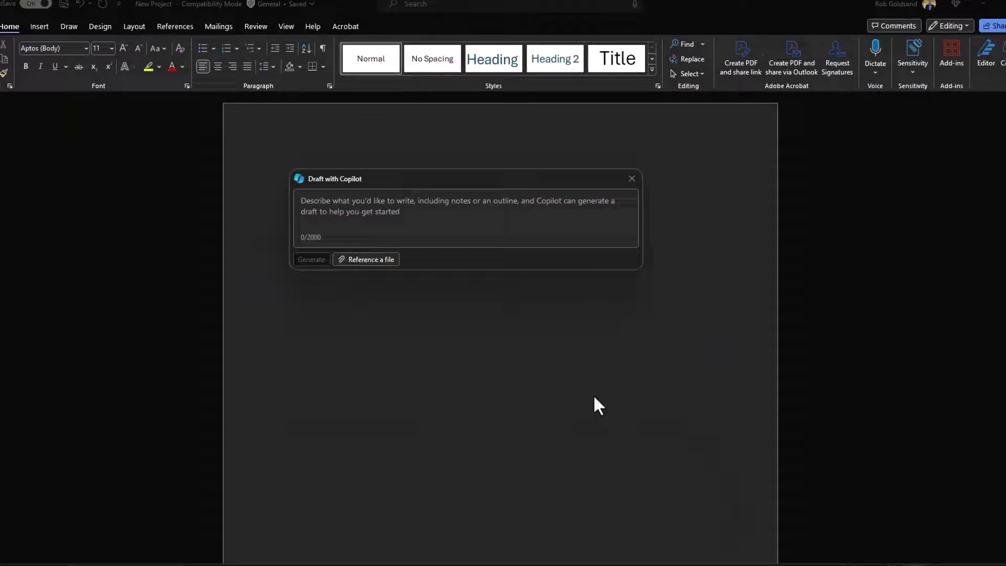
Step: Paste the Goldstandard project manager job posting prompt, review it, and generate the draft
{"action": "type", "text": "Write a job posting for an project manager position at the IT company, Goldstandard. Goldstandard is a IT consulting company specializing in generative AI."}
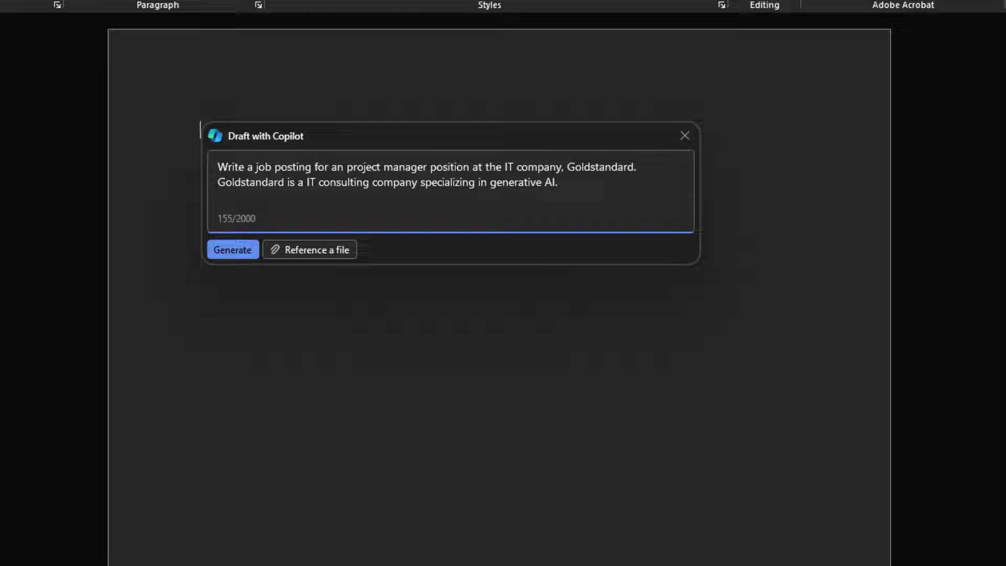
{"action": "left_click_drag", "start_coordinate": [463, 166], "coordinate": [219, 166]}
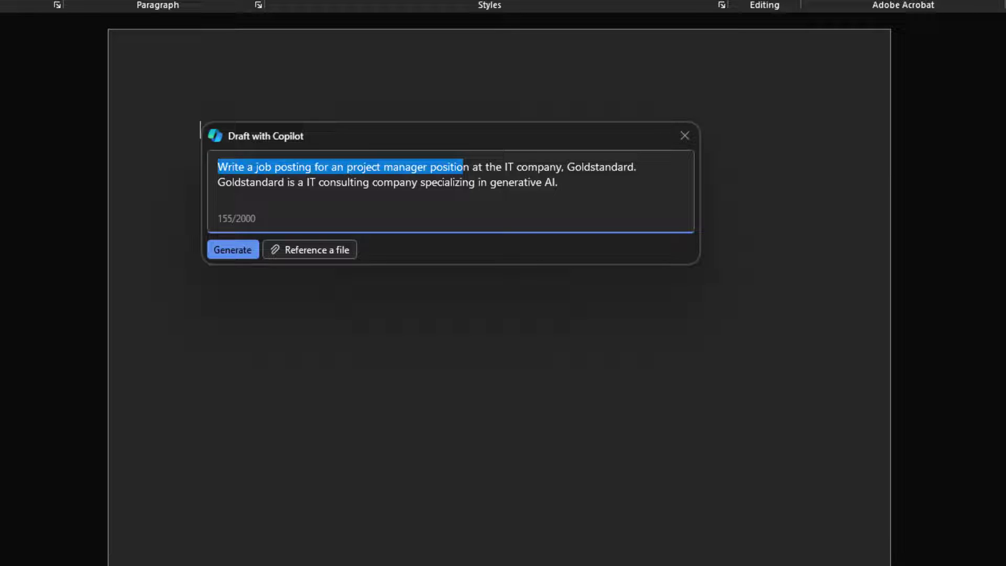
{"action": "left_click_drag", "start_coordinate": [504, 167], "coordinate": [560, 185]}
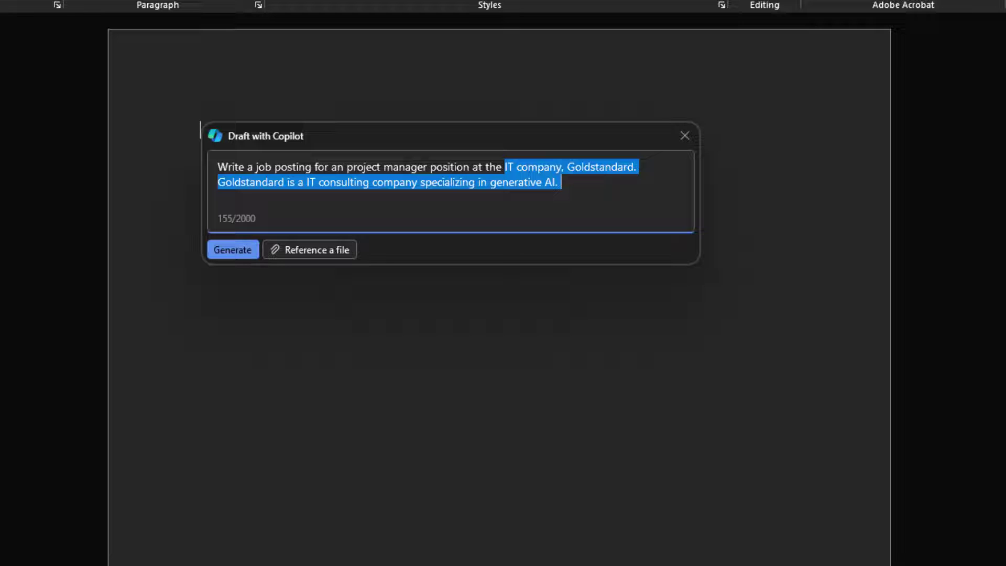
{"action": "left_click", "coordinate": [558, 181]}
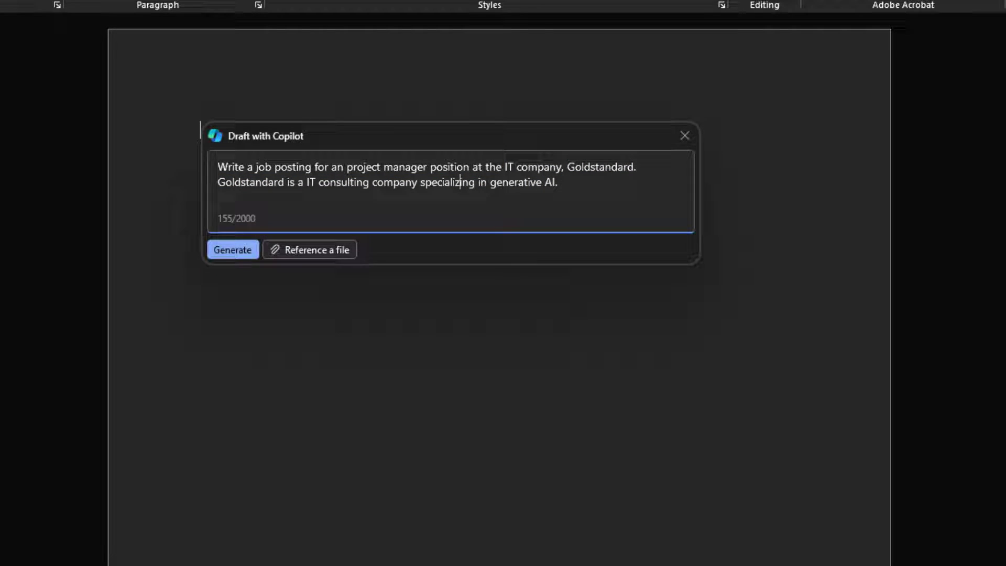
{"action": "key", "text": "Return"}
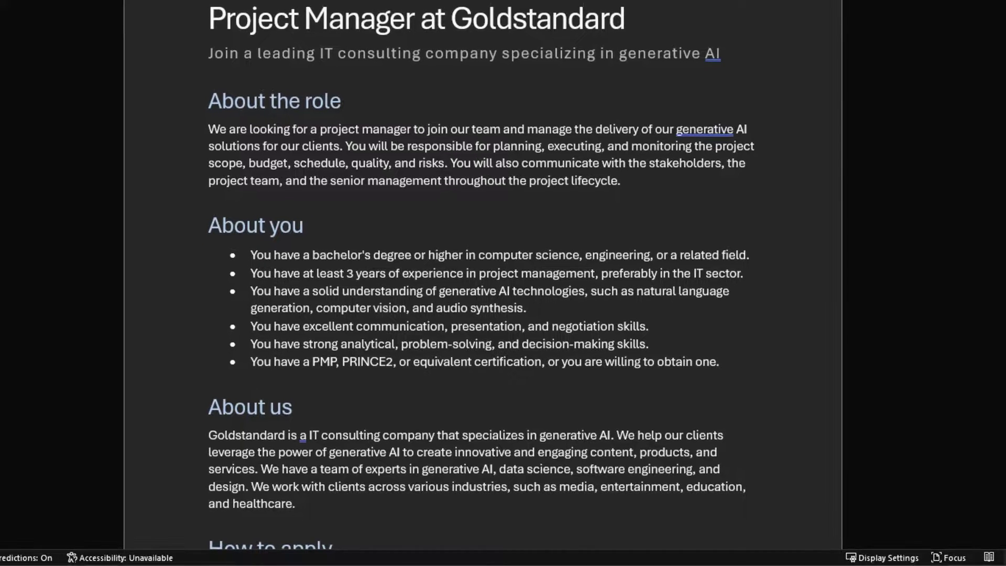
Step: Scroll through the generated job posting and return to the document's top
{"action": "scroll", "coordinate": [481, 276], "scroll_direction": "down", "scroll_amount": 3}
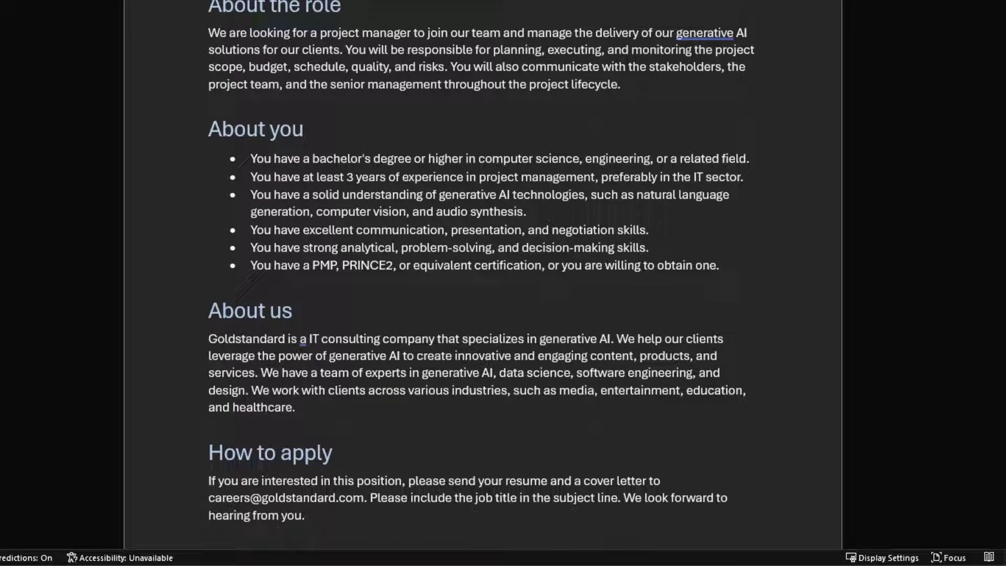
{"action": "scroll", "coordinate": [481, 277], "scroll_direction": "up", "scroll_amount": 3}
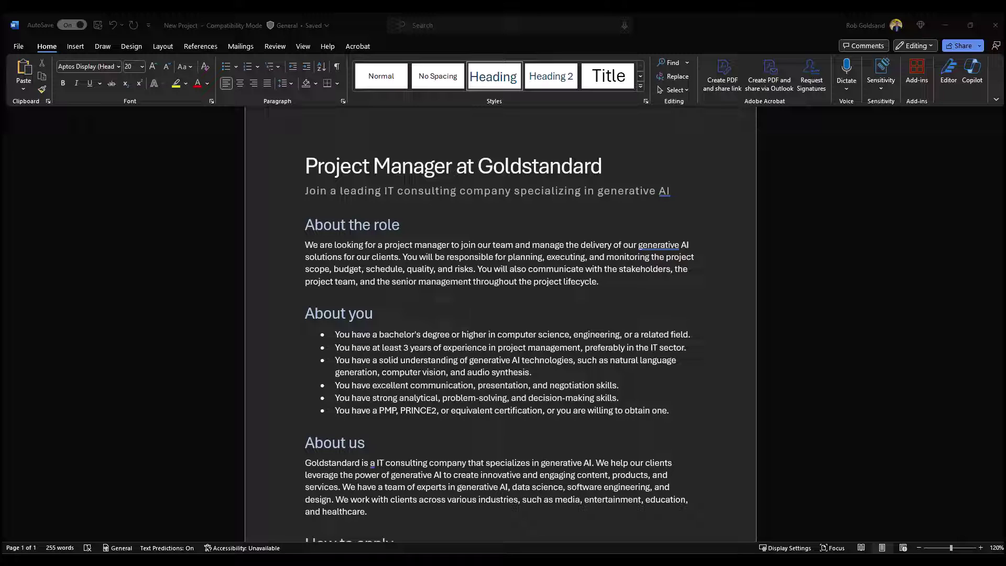
{"action": "key", "text": "ctrl+Home"}
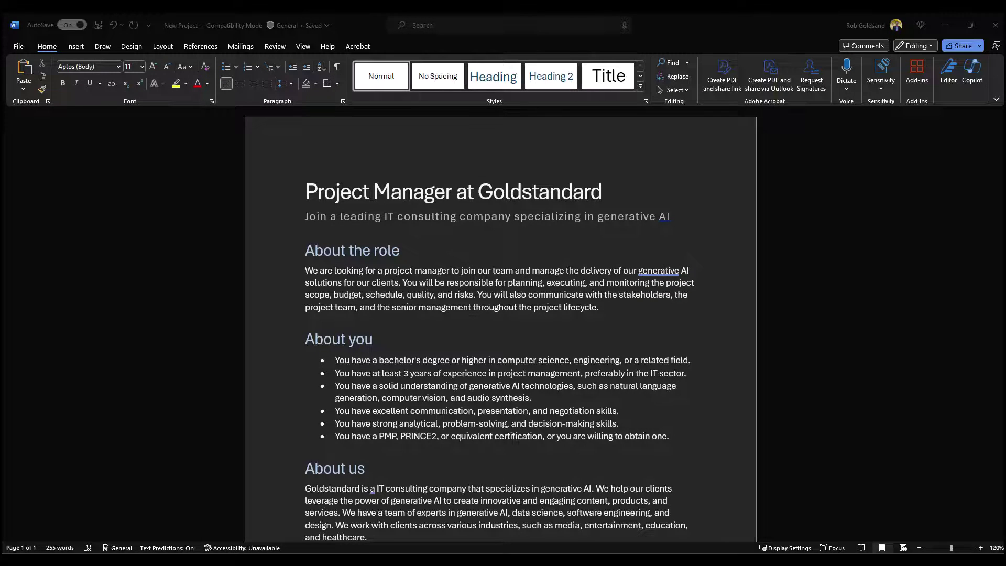
{"action": "scroll", "coordinate": [500, 325], "scroll_direction": "down", "scroll_amount": 2}
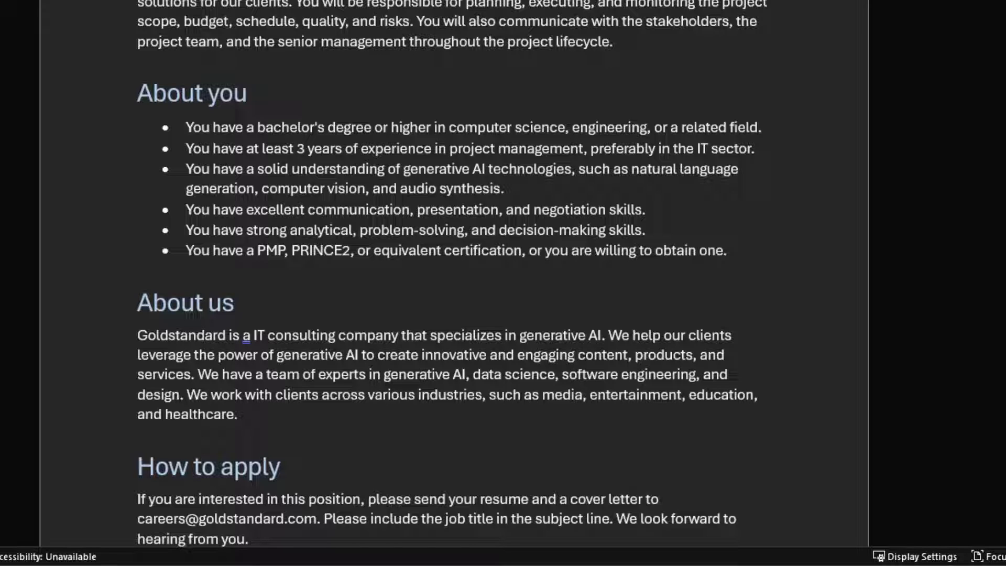
Step: Select the About us paragraph and run Copilot's Auto Rewrite on it
{"action": "triple_click", "coordinate": [335, 346]}
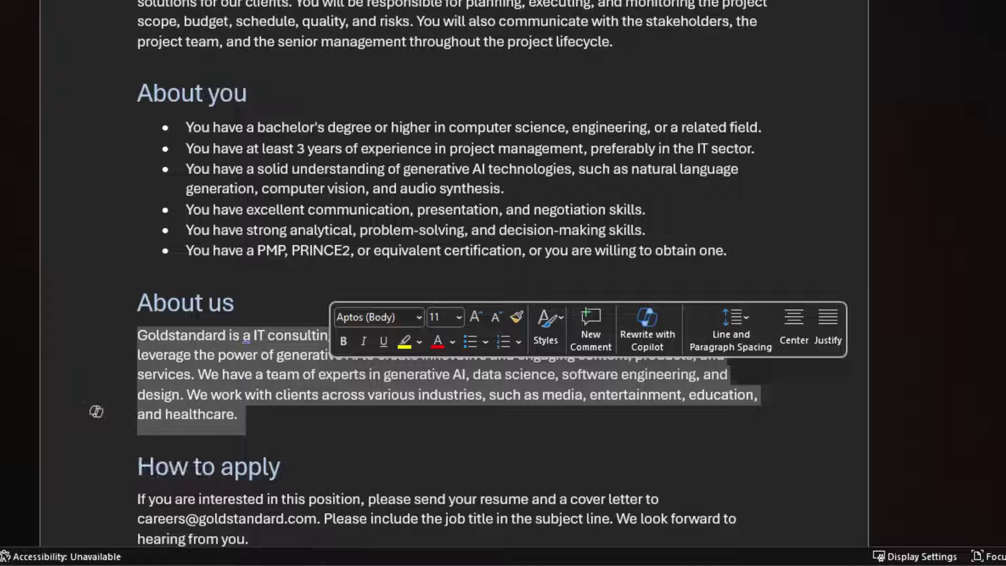
{"action": "right_click", "coordinate": [283, 348]}
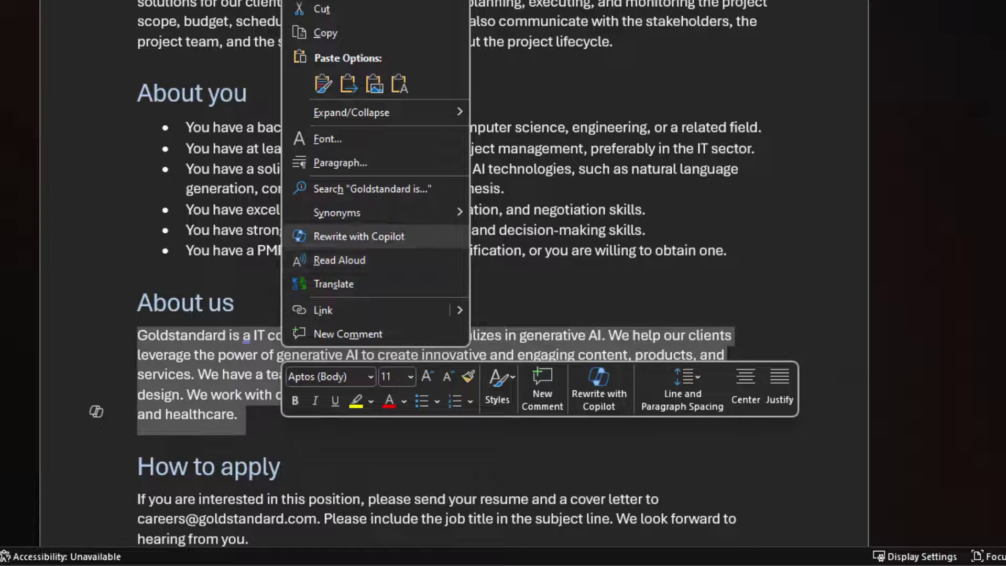
{"action": "key", "text": "Escape"}
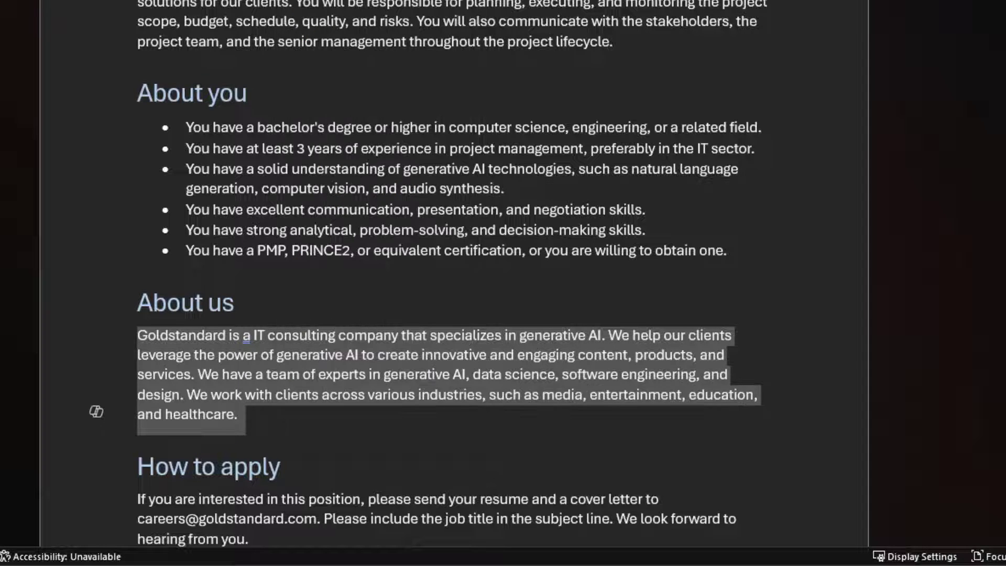
{"action": "left_click", "coordinate": [96, 411]}
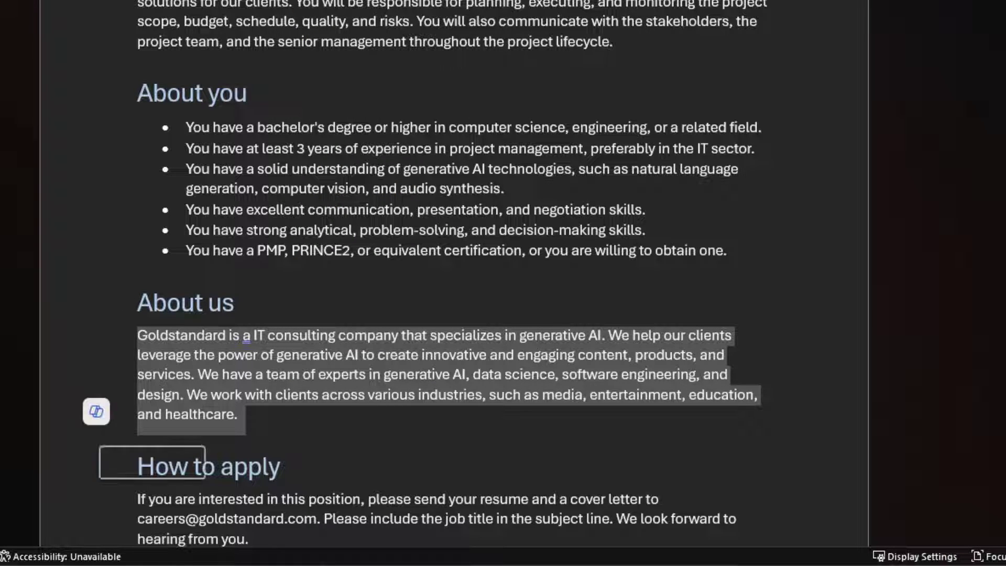
{"action": "left_click", "coordinate": [152, 455]}
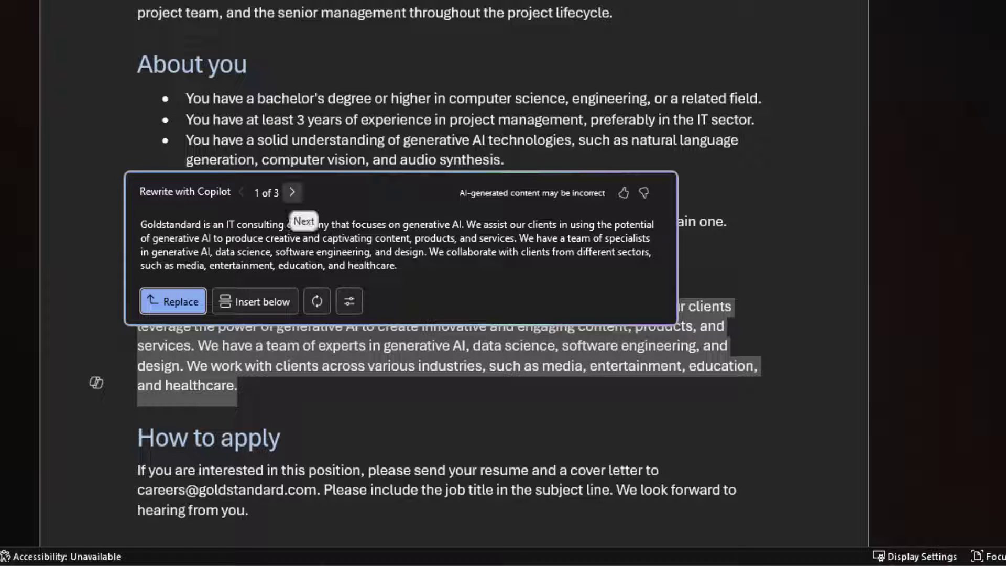
Step: View rewrite 2 of 3, return to 1 of 3, and show the Adjust tone options
{"action": "left_click", "coordinate": [291, 192]}
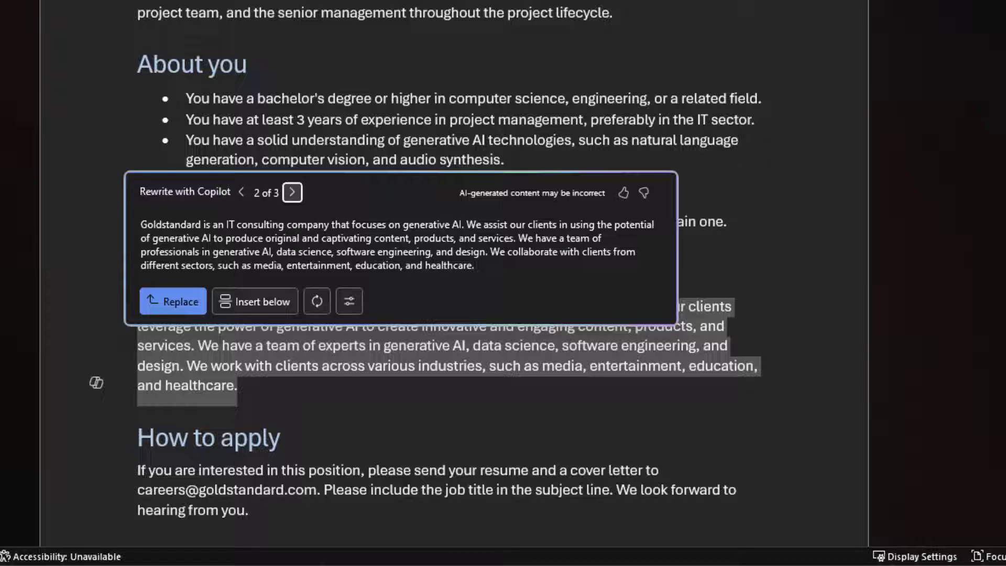
{"action": "key", "text": "shift+Tab"}
{"action": "key", "text": "Return"}
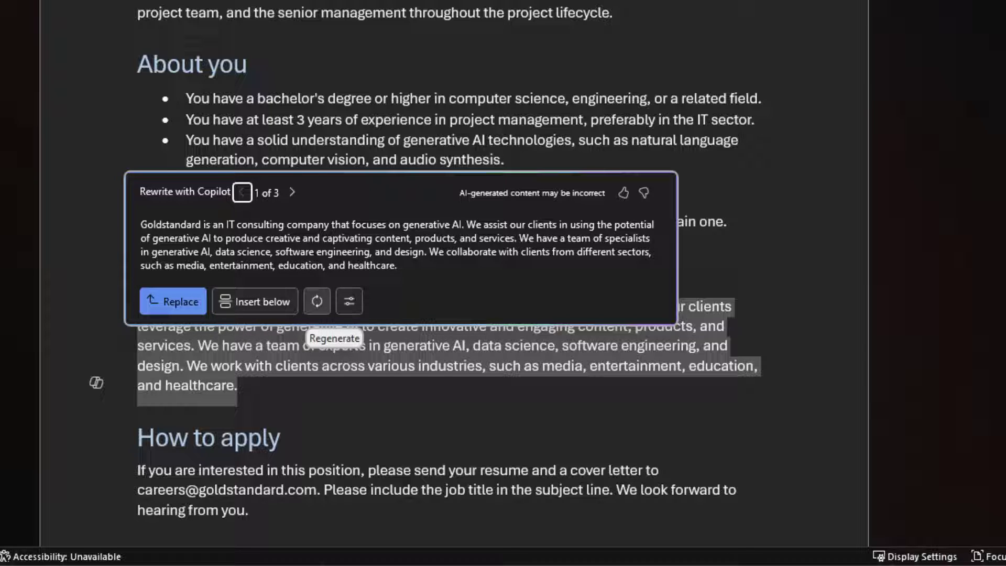
{"action": "left_click", "coordinate": [349, 301]}
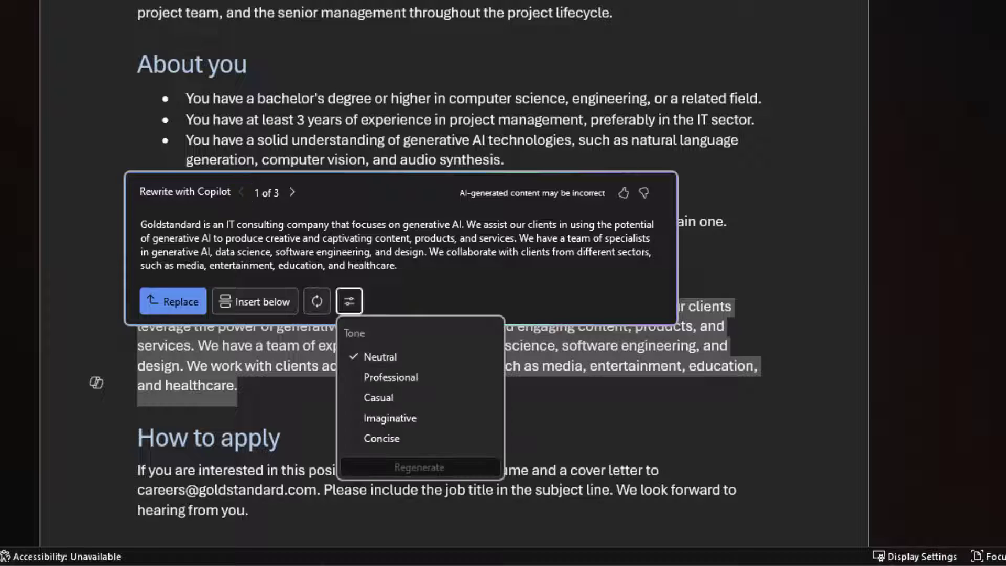